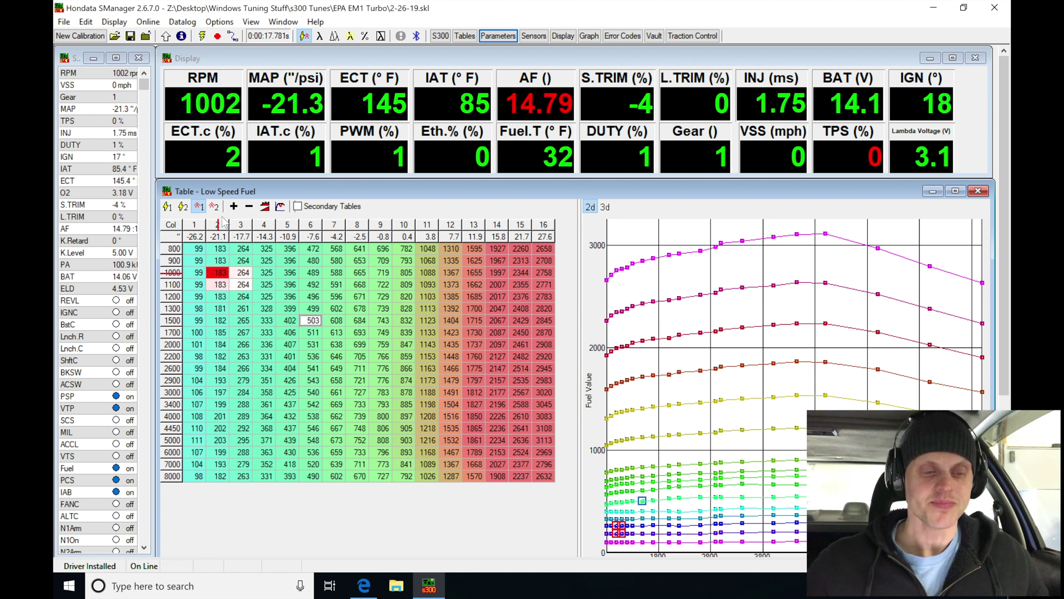
In the High Speed Ignition table, add 3° of timing to boost columns 11–16
{"action": "left_click", "coordinate": [183, 206]}
{"action": "left_click", "coordinate": [402, 347]}
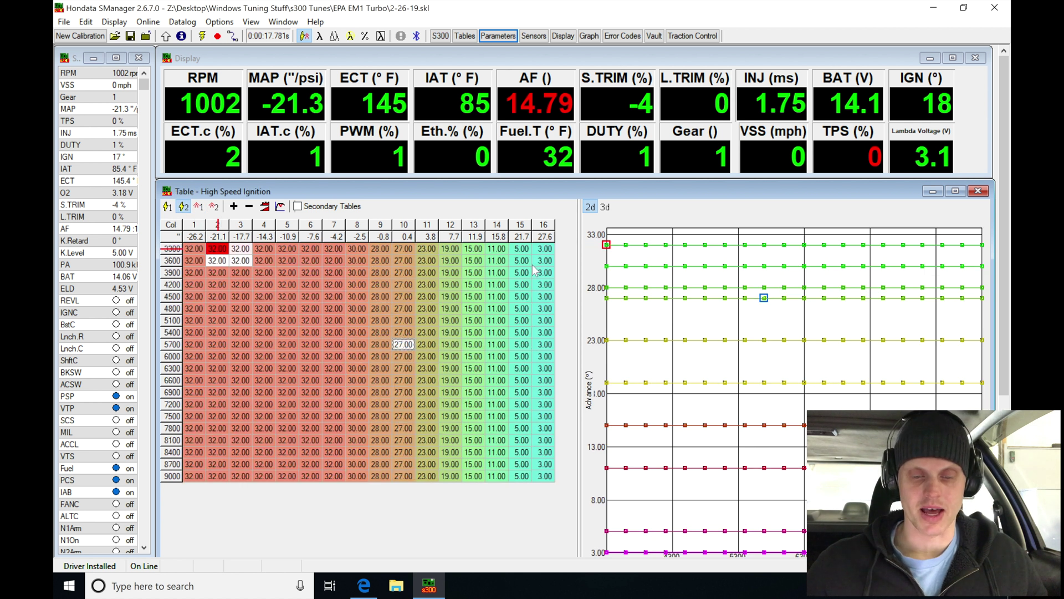
{"action": "left_click_drag", "start_coordinate": [548, 251], "coordinate": [431, 486]}
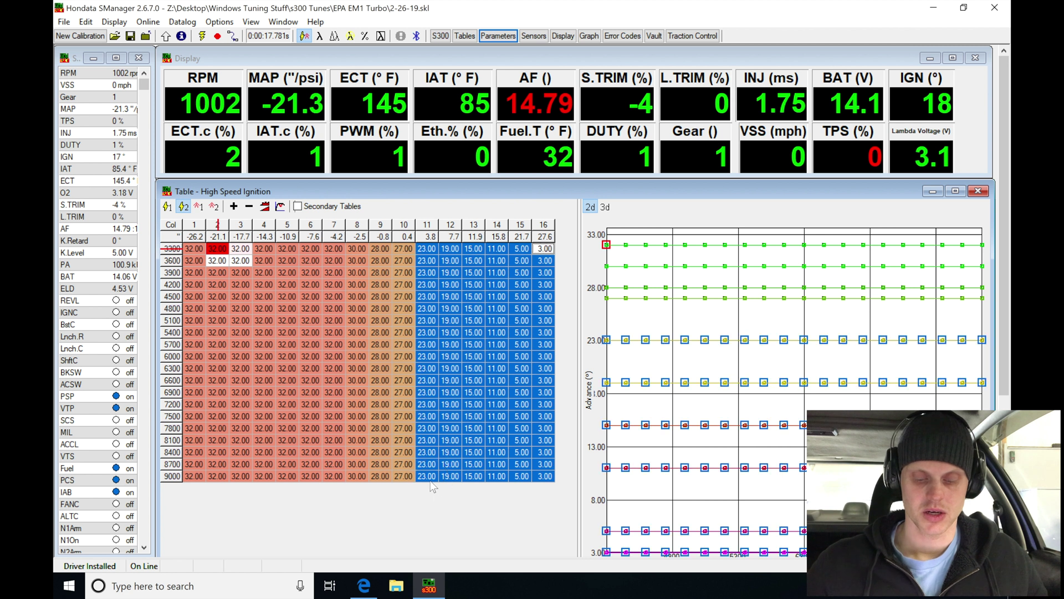
{"action": "key", "text": "Return"}
{"action": "type", "text": "3"}
{"action": "key", "text": "Return"}
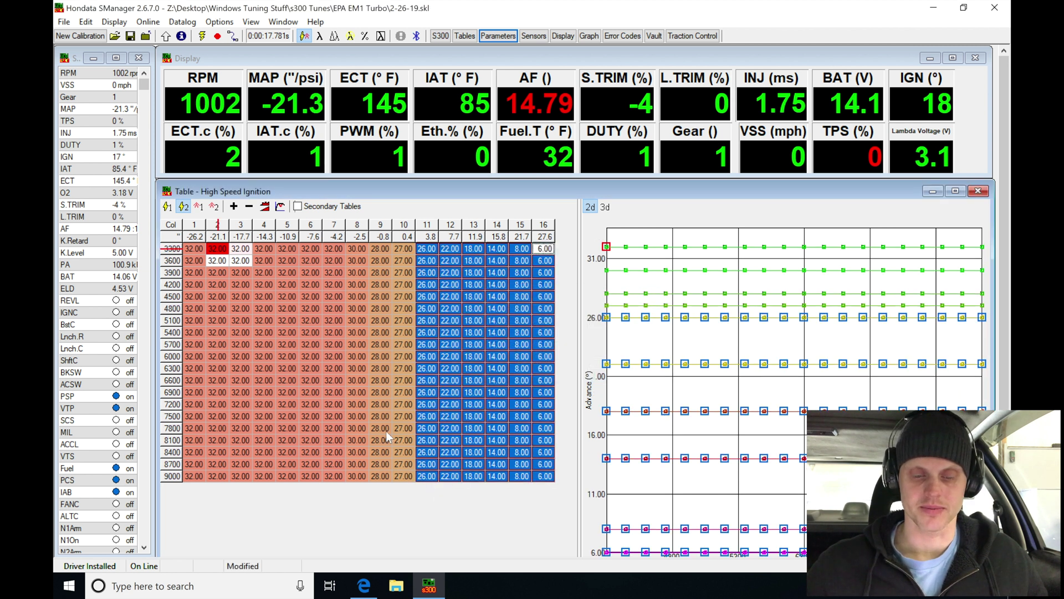
Add 1° of timing to column 10 and column 9, then clear the selection
{"action": "left_click_drag", "start_coordinate": [403, 249], "coordinate": [403, 476]}
{"action": "key", "text": "Return"}
{"action": "type", "text": "1"}
{"action": "key", "text": "Return"}
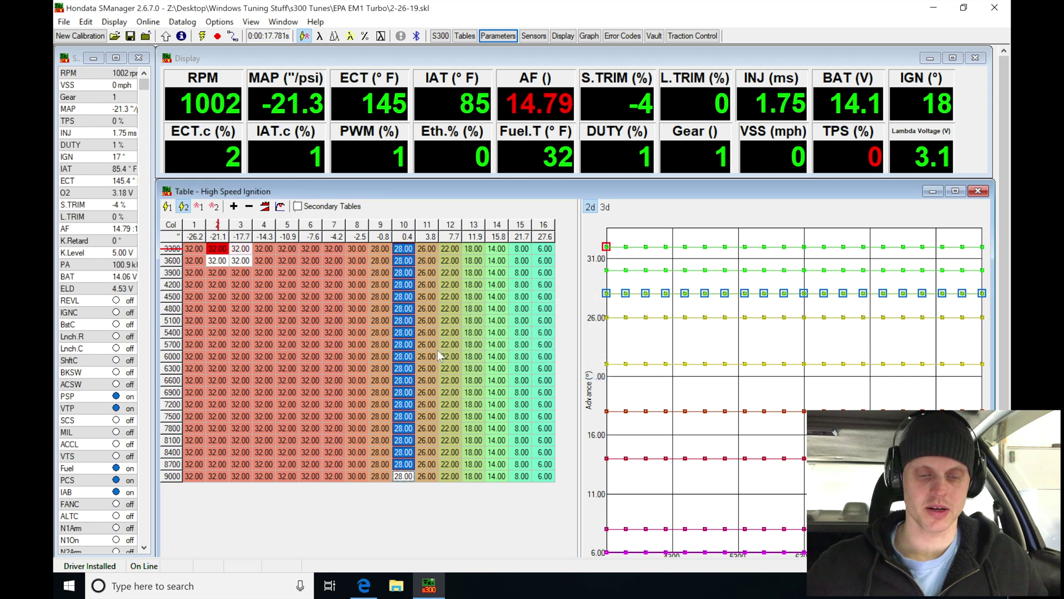
{"action": "left_click_drag", "start_coordinate": [380, 248], "coordinate": [376, 482]}
{"action": "key", "text": "Return"}
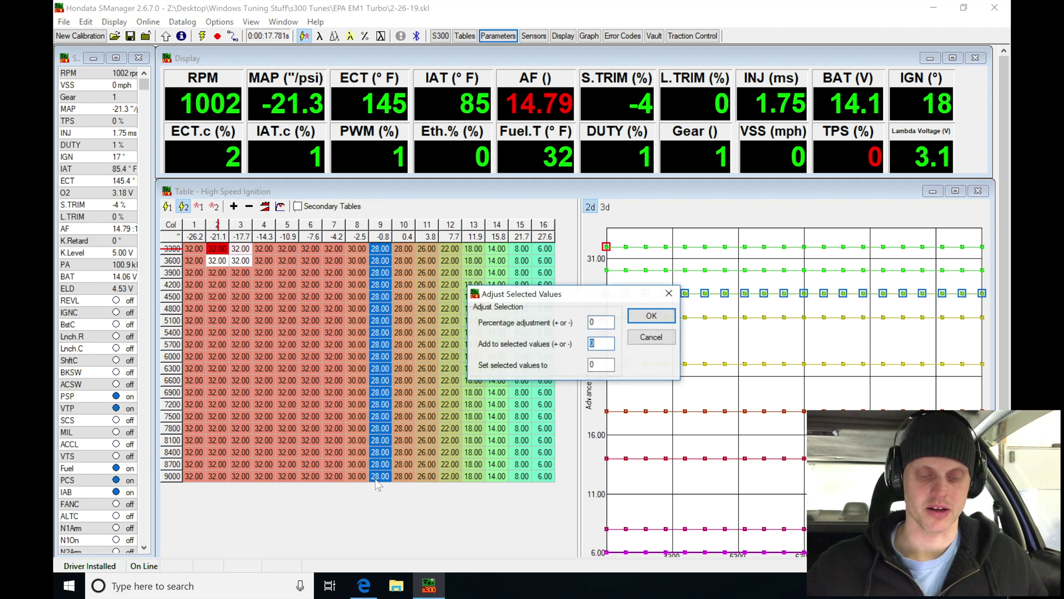
{"action": "type", "text": "1"}
{"action": "key", "text": "Return"}
{"action": "left_click", "coordinate": [311, 381]}
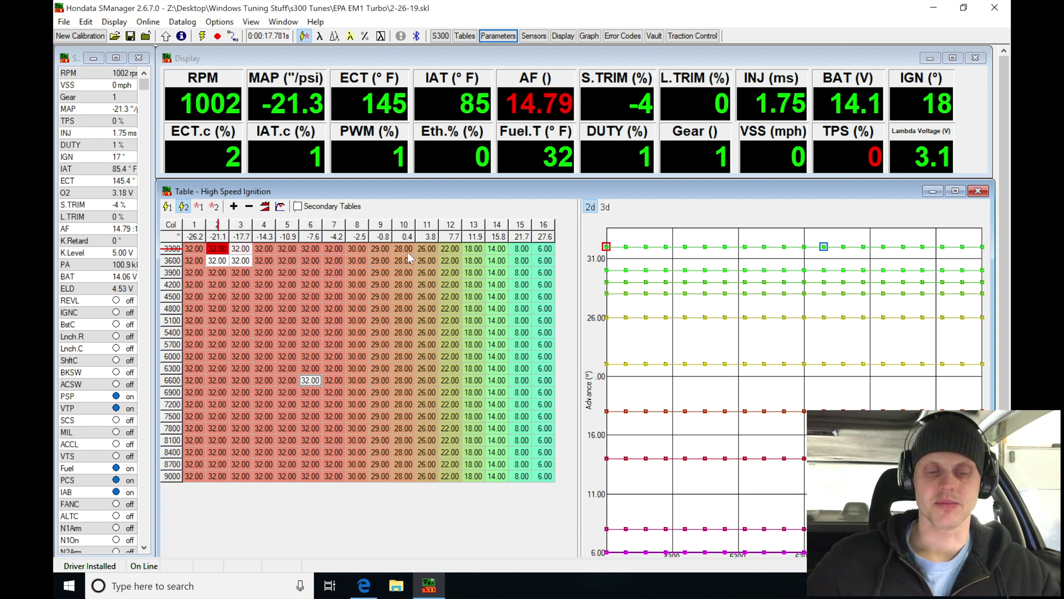
{"action": "left_click_drag", "start_coordinate": [407, 251], "coordinate": [410, 487]}
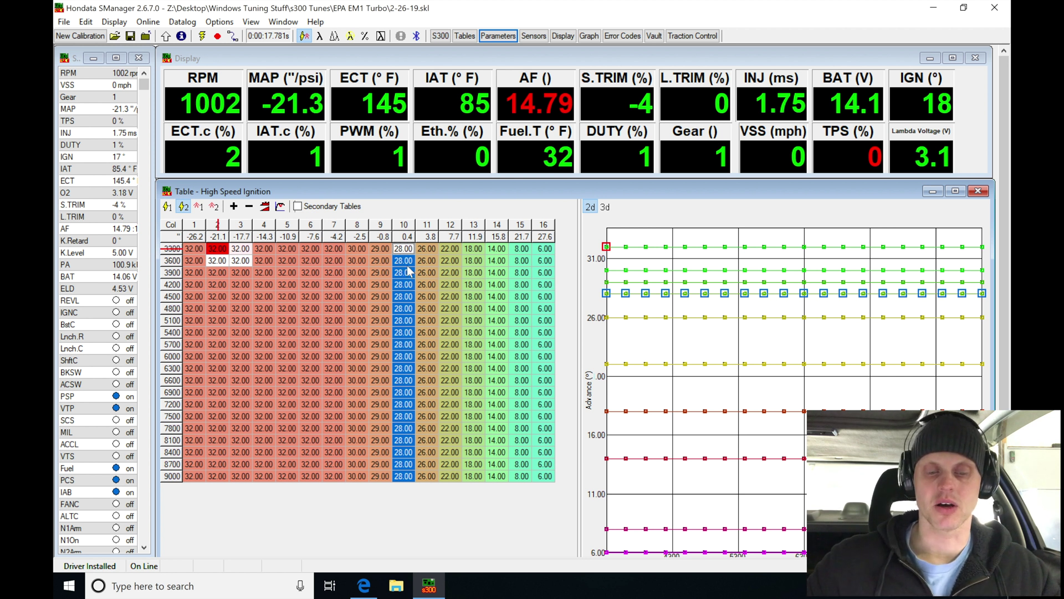
{"action": "left_click_drag", "start_coordinate": [407, 266], "coordinate": [407, 465]}
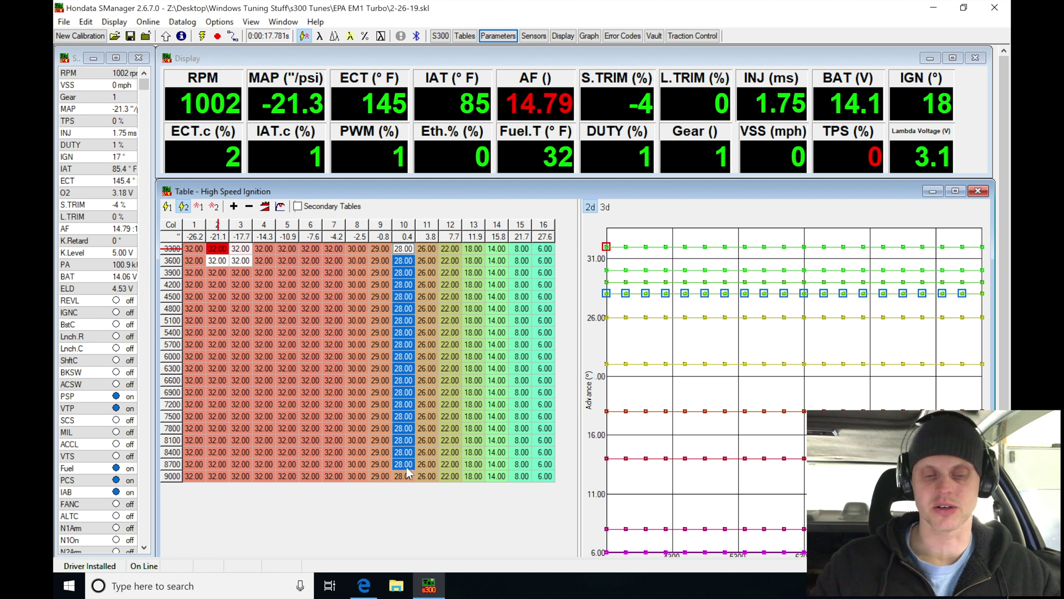
{"action": "left_click", "coordinate": [421, 308]}
{"action": "left_click", "coordinate": [167, 206]}
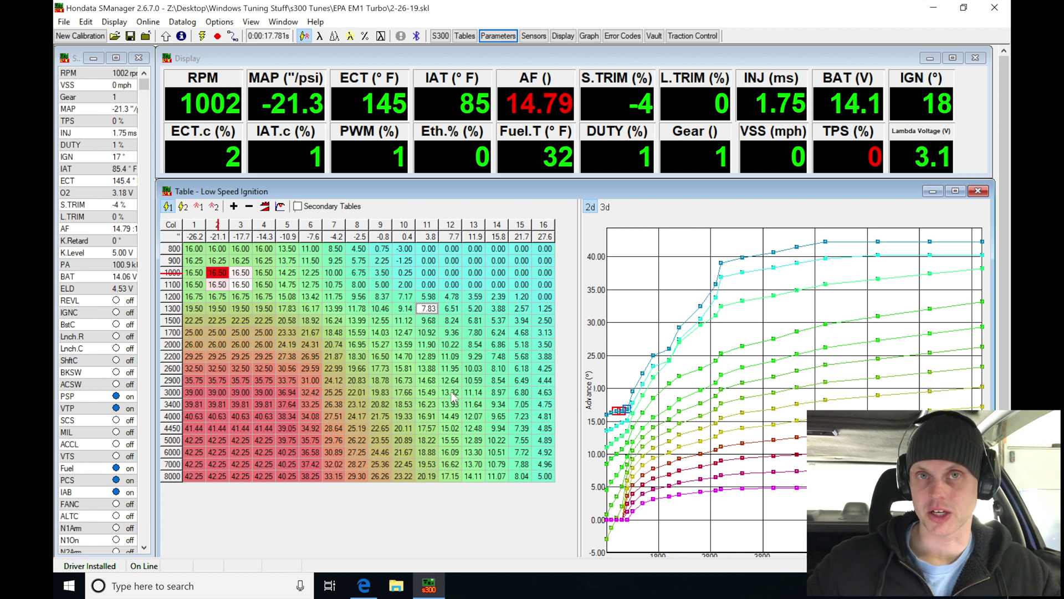
{"action": "left_click", "coordinate": [183, 206]}
{"action": "left_click", "coordinate": [381, 367]}
{"action": "left_click_drag", "start_coordinate": [406, 250], "coordinate": [403, 487]}
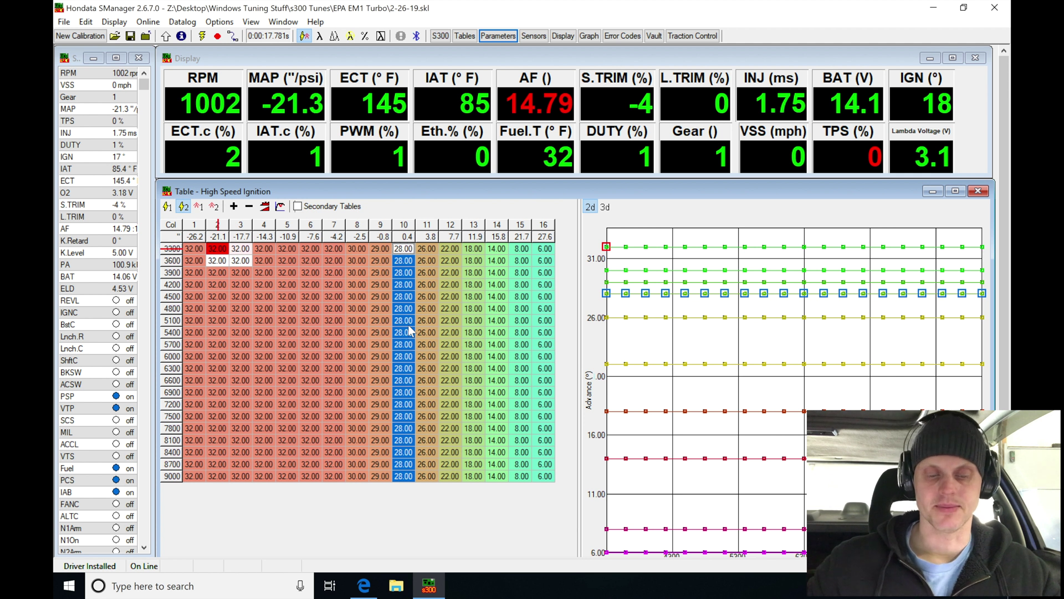
{"action": "left_click", "coordinate": [497, 332]}
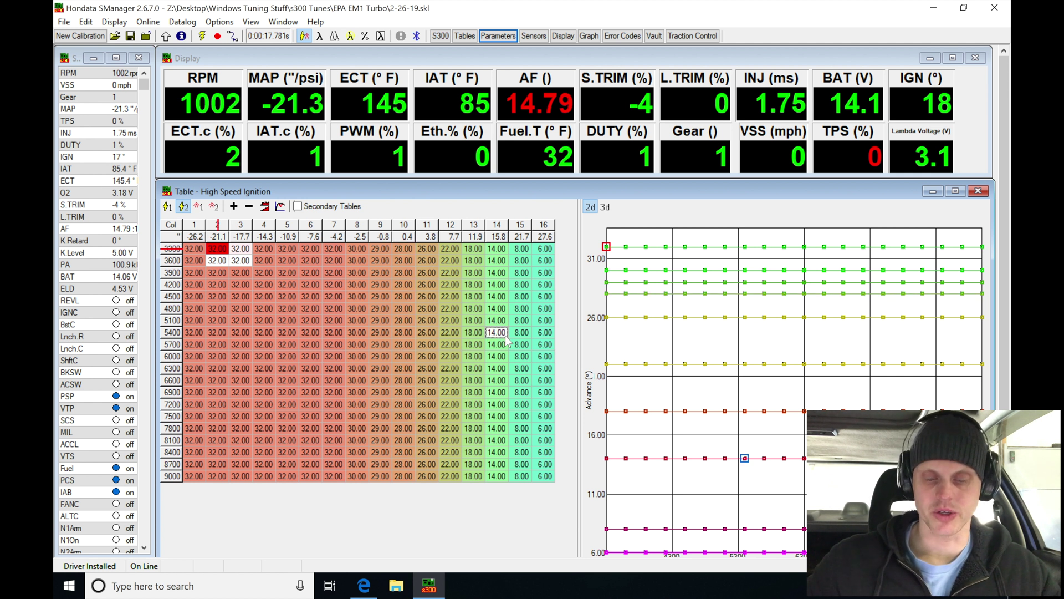
{"action": "left_click_drag", "start_coordinate": [503, 248], "coordinate": [514, 488]}
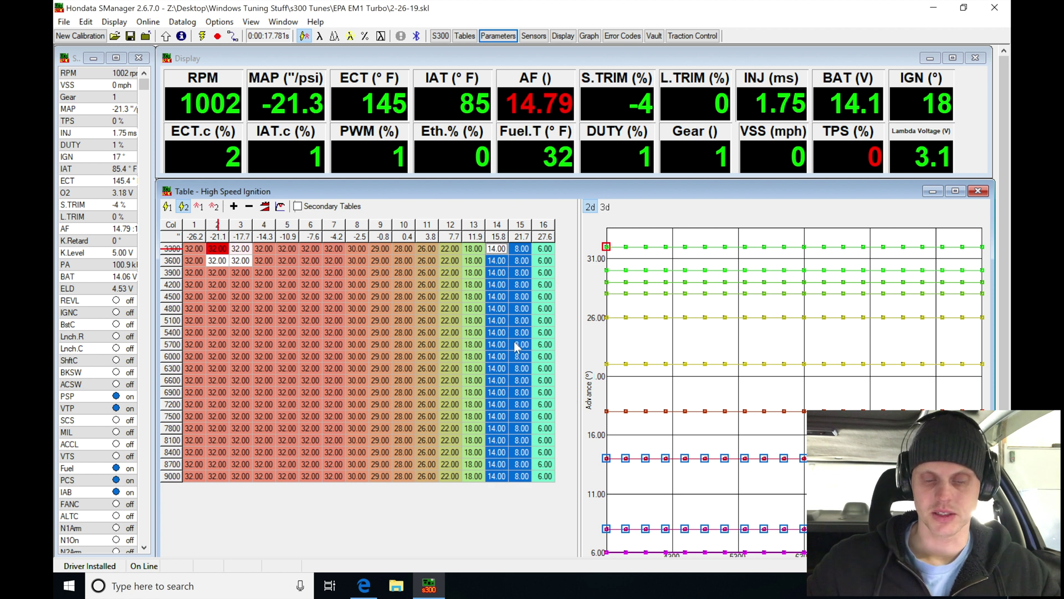
Show the datalog graph with the ignition tuning preset
{"action": "left_click", "coordinate": [596, 37]}
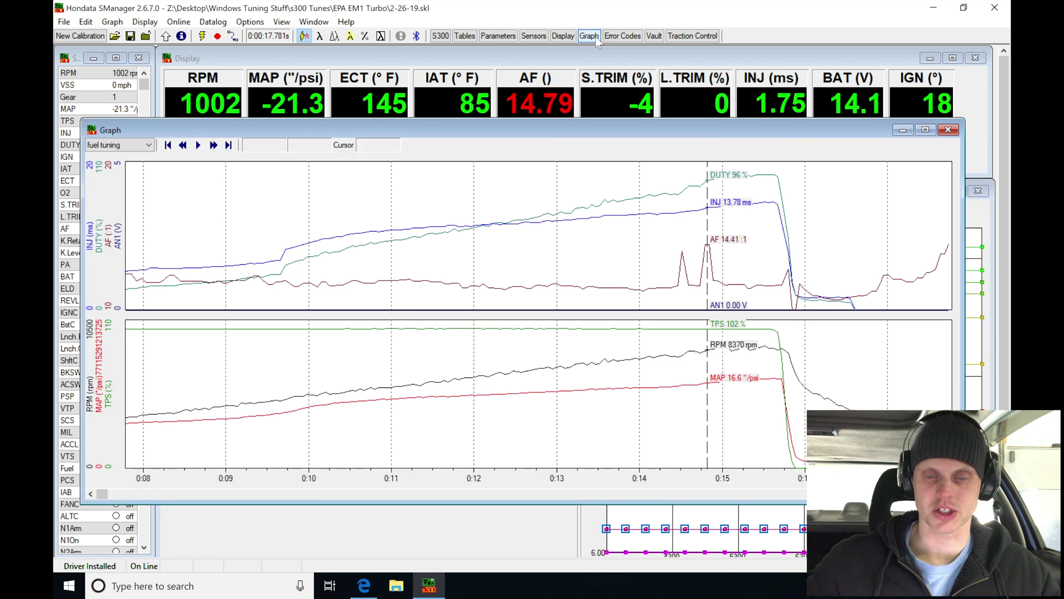
{"action": "left_click", "coordinate": [148, 144]}
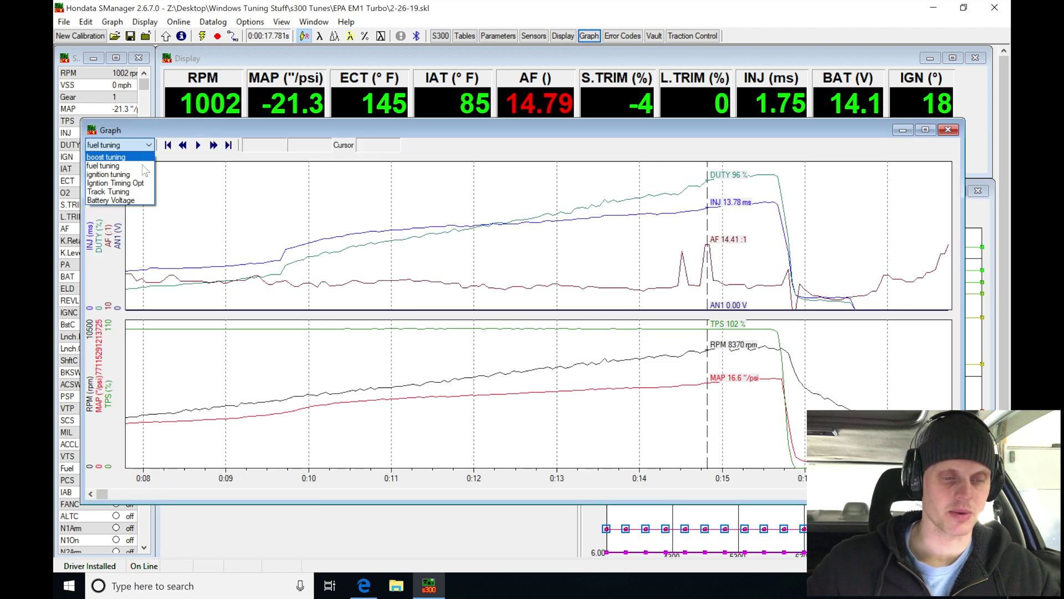
{"action": "left_click", "coordinate": [145, 174]}
Place the graph cursor near the end of the pull, about 8484 rpm at 15.4 seconds
{"action": "left_click", "coordinate": [749, 357]}
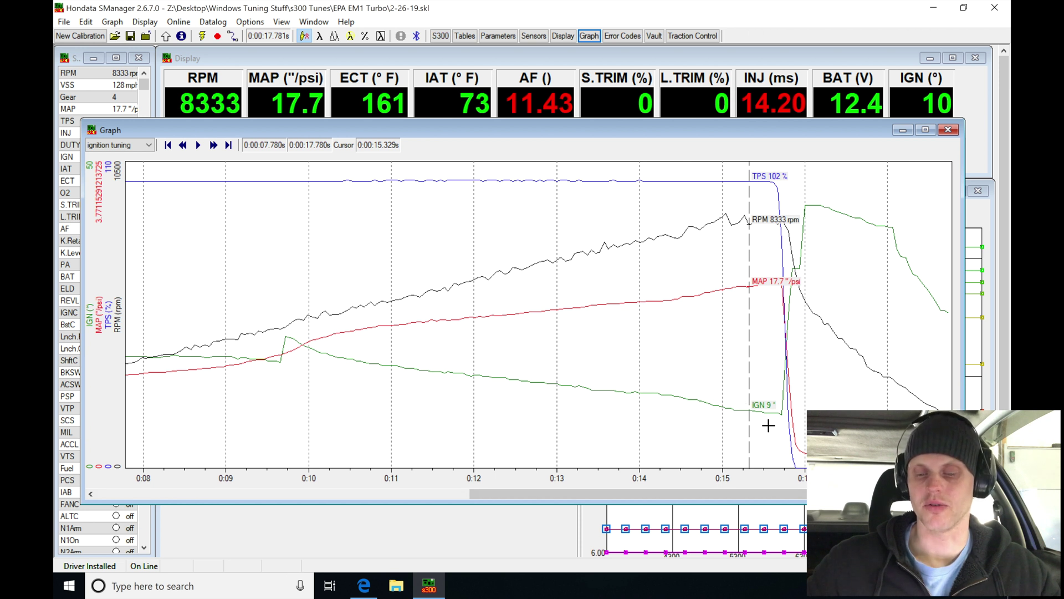
{"action": "key", "text": "Right"}
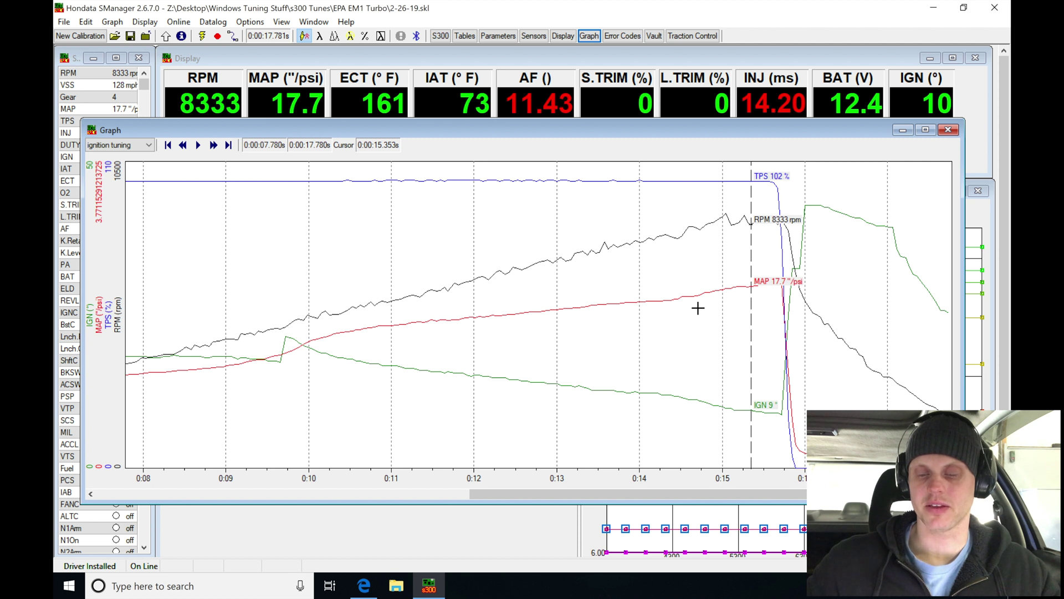
{"action": "mouse_move", "coordinate": [758, 292]}
{"action": "left_mouse_down"}
{"action": "mouse_move", "coordinate": [743, 294]}
{"action": "mouse_move", "coordinate": [768, 296]}
{"action": "left_mouse_up"}
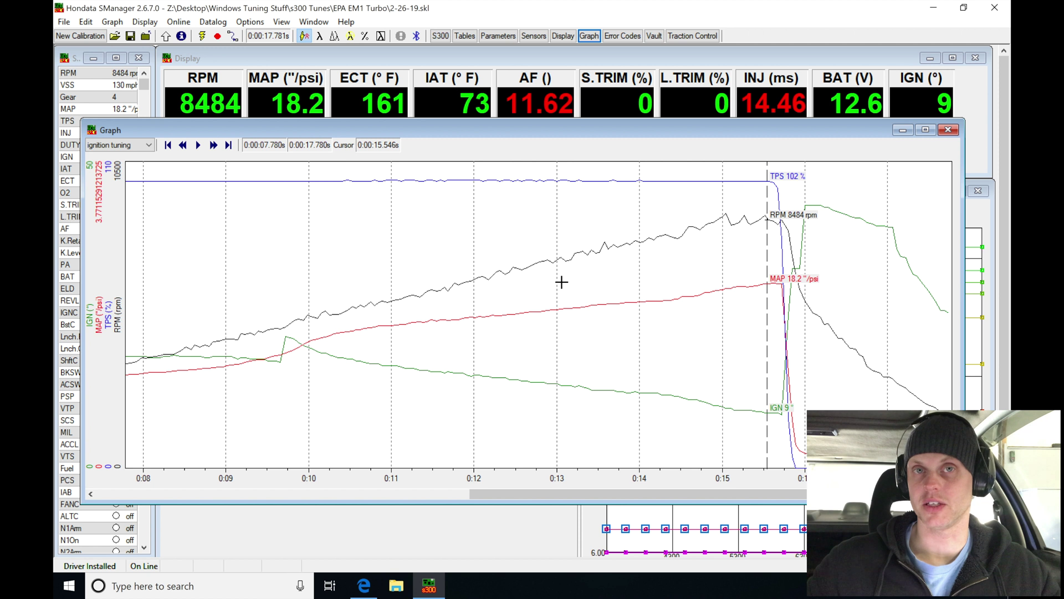
{"action": "left_click_drag", "start_coordinate": [752, 276], "coordinate": [757, 260]}
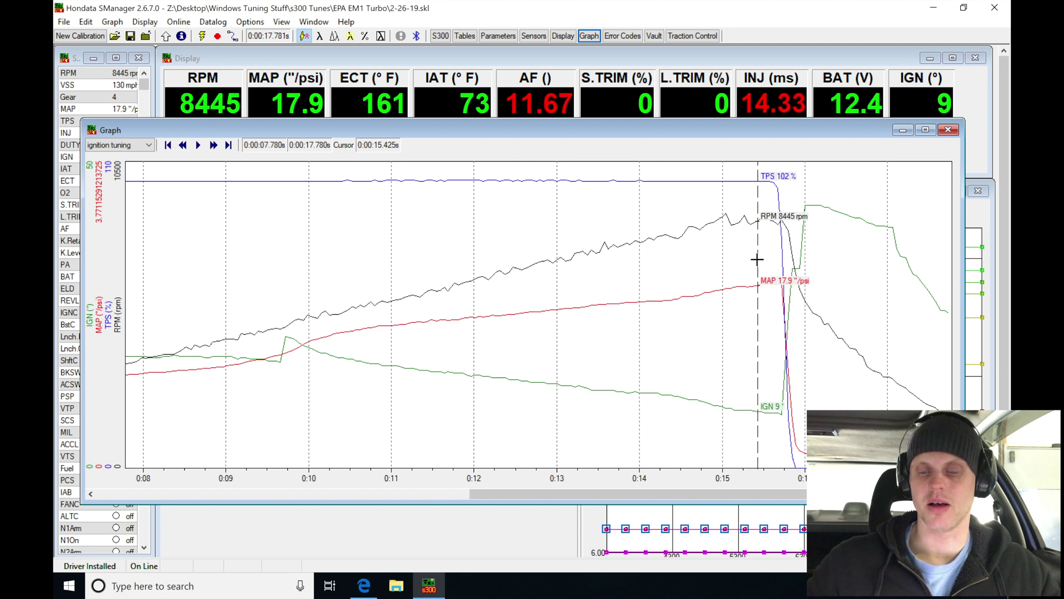
{"action": "left_click", "coordinate": [147, 145]}
Check the fuel tuning preset's traces near the top of the pull, then close the graph
{"action": "left_click", "coordinate": [114, 159]}
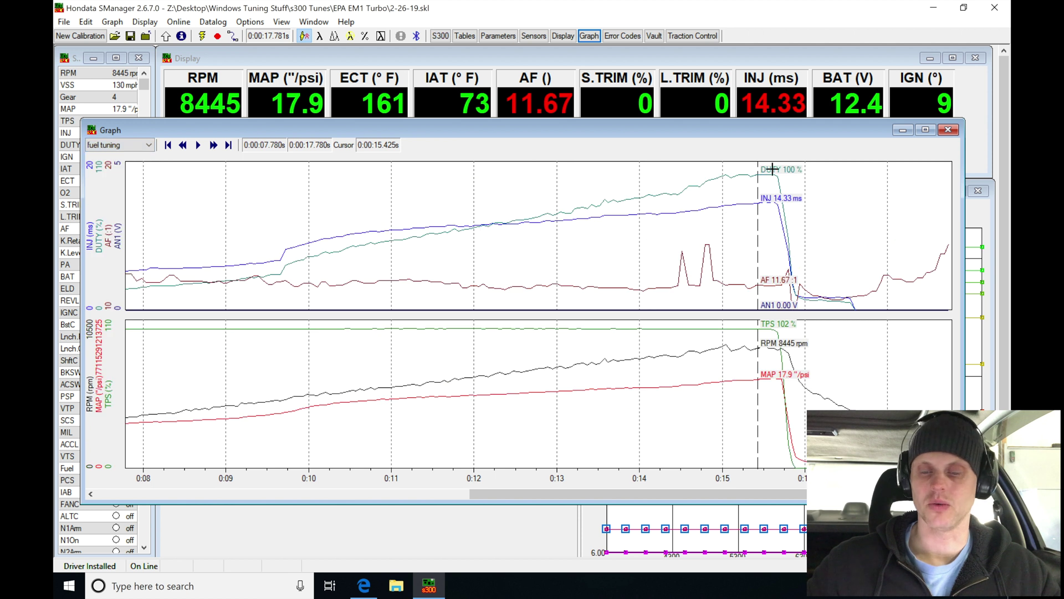
{"action": "left_click_drag", "start_coordinate": [755, 201], "coordinate": [732, 216]}
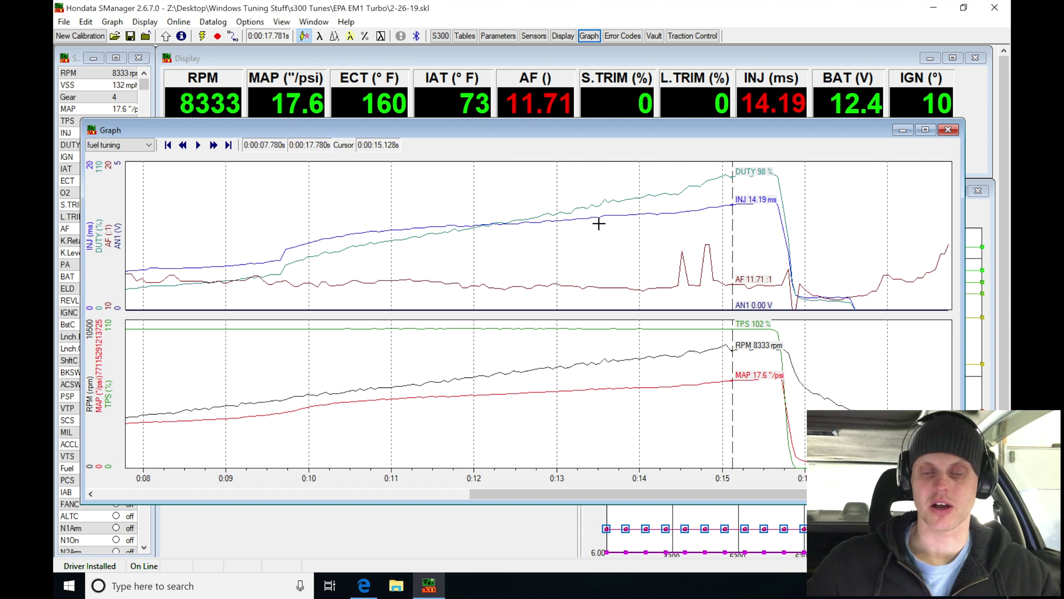
{"action": "left_click", "coordinate": [947, 129]}
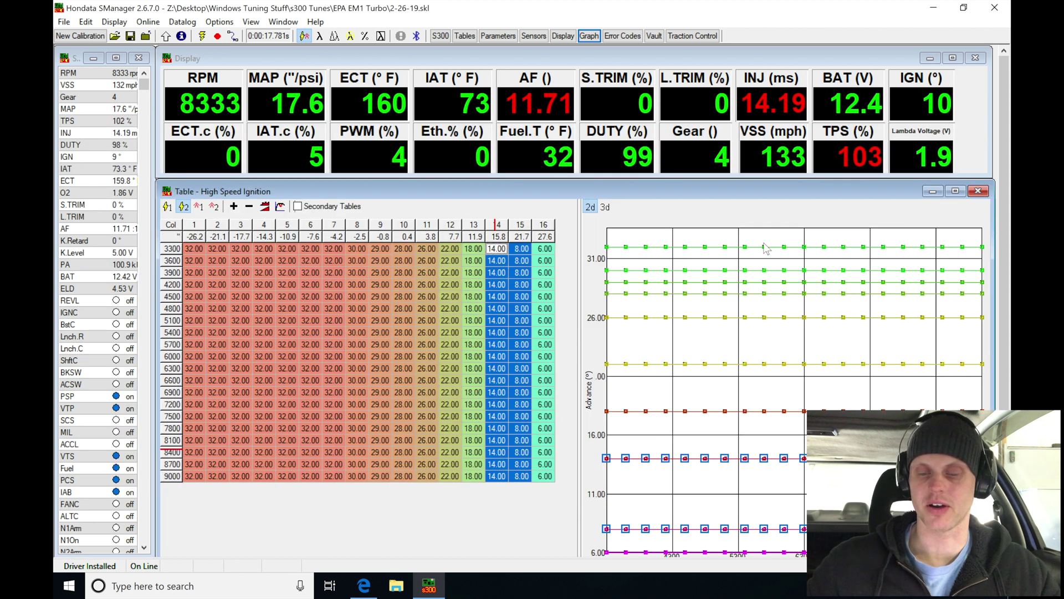
Show the Low Speed Fuel table, check the 3400 rpm column 7 cell, and start a new datalog
{"action": "left_click", "coordinate": [214, 206]}
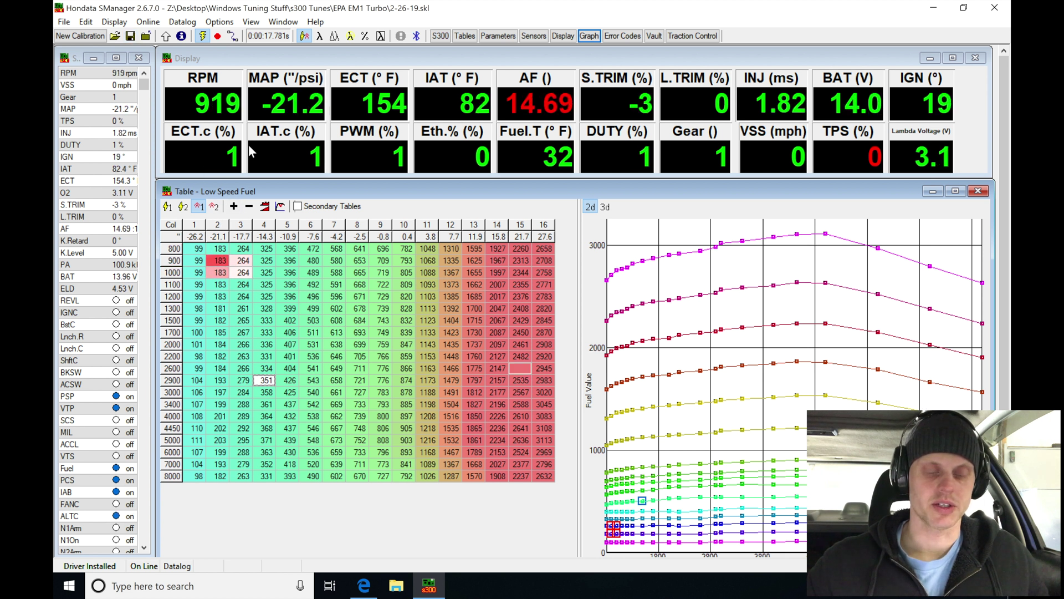
{"action": "left_click", "coordinate": [336, 404]}
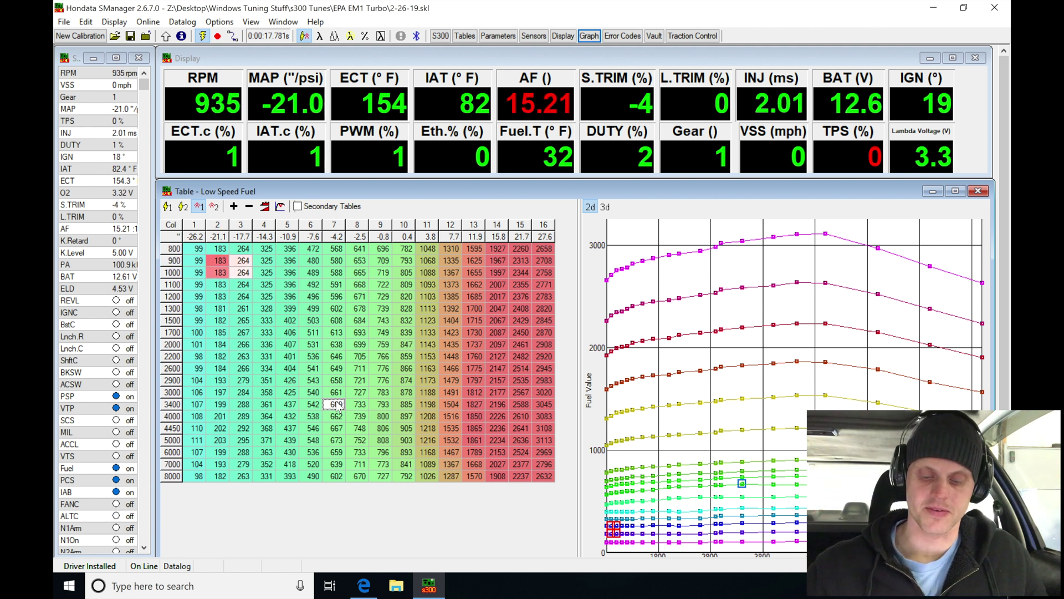
{"action": "key", "text": "ctrl+r"}
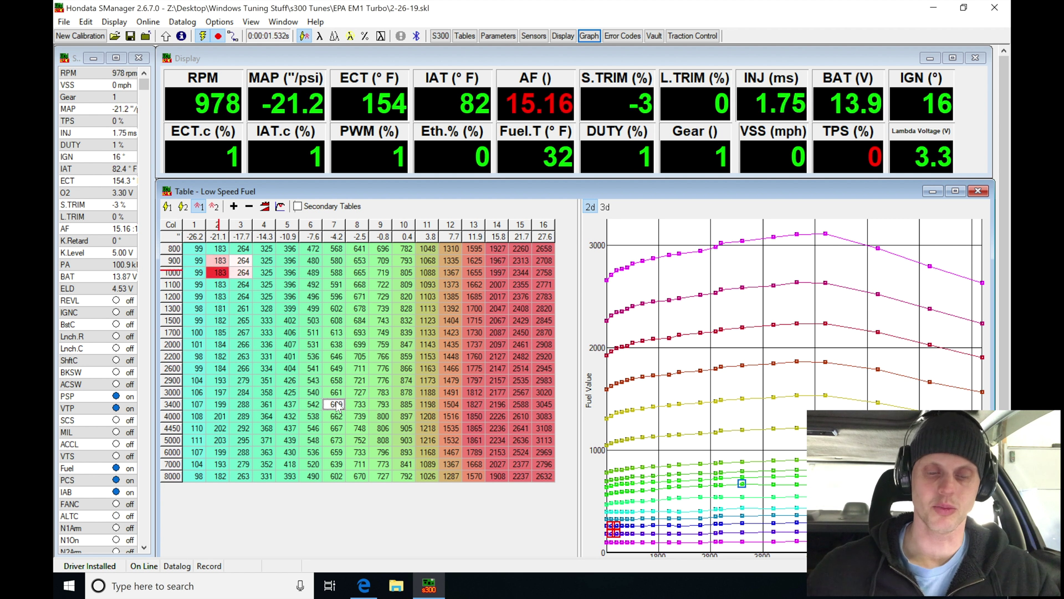